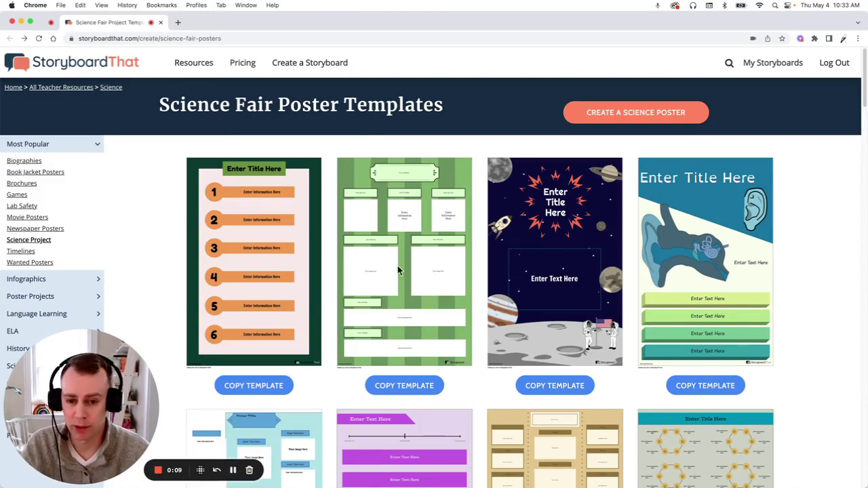
- Copy the outer-space science fair poster template into the Storyboard That creator
{"action": "left_click", "coordinate": [564, 392]}
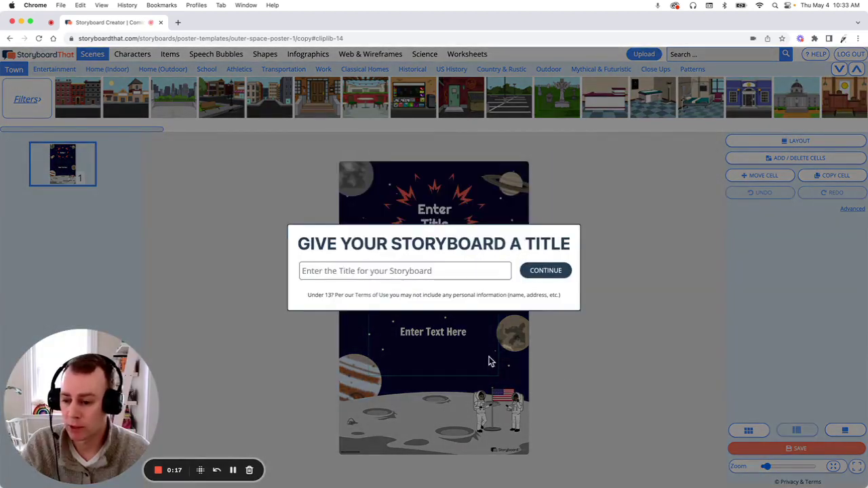
- Title the storyboard 'Poster 1', open it in the editor, and zoom in slightly
{"action": "left_click", "coordinate": [401, 275]}
{"action": "type", "text": "Poster 1"}
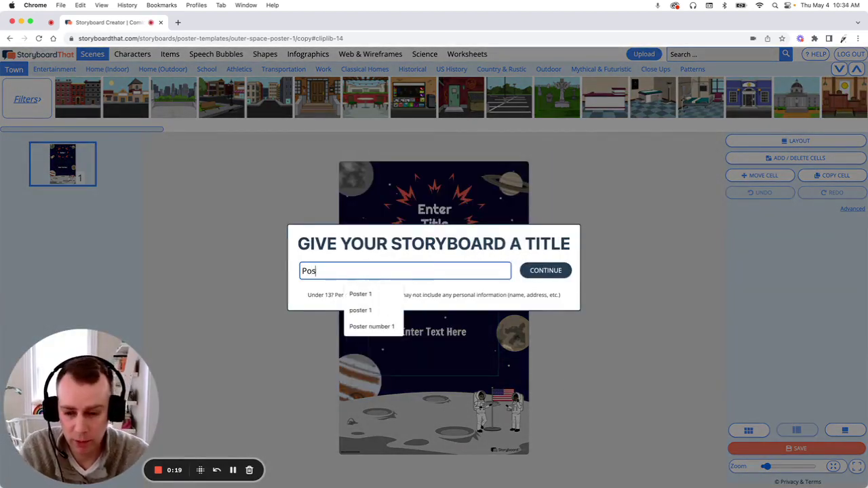
{"action": "left_click", "coordinate": [536, 272]}
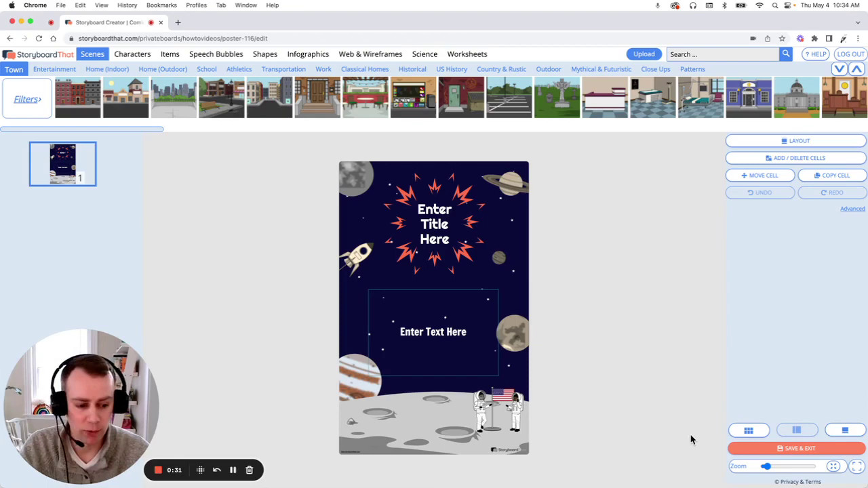
{"action": "left_click_drag", "start_coordinate": [768, 468], "coordinate": [772, 468]}
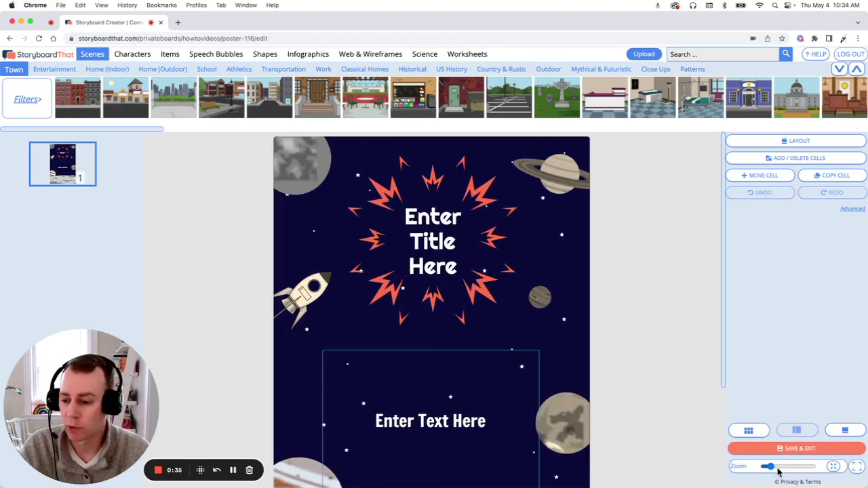
- Place the astronaut from Characters > Jobs onto the poster
{"action": "left_click", "coordinate": [124, 56]}
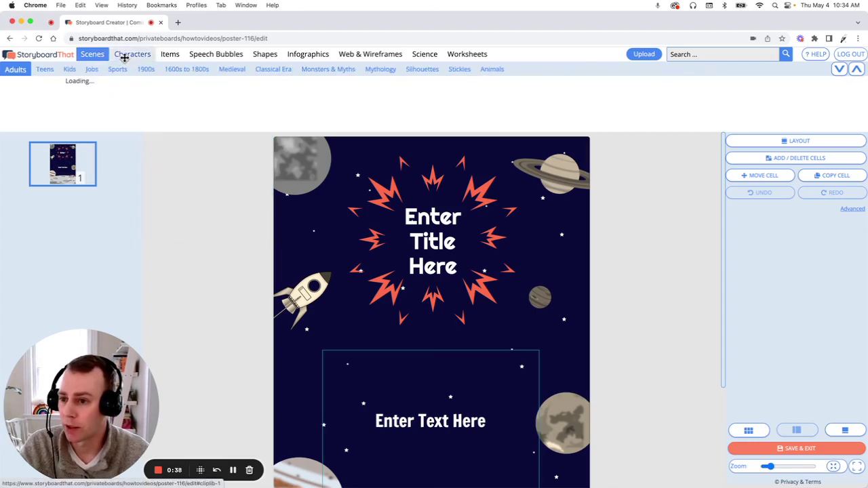
{"action": "left_click", "coordinate": [90, 70]}
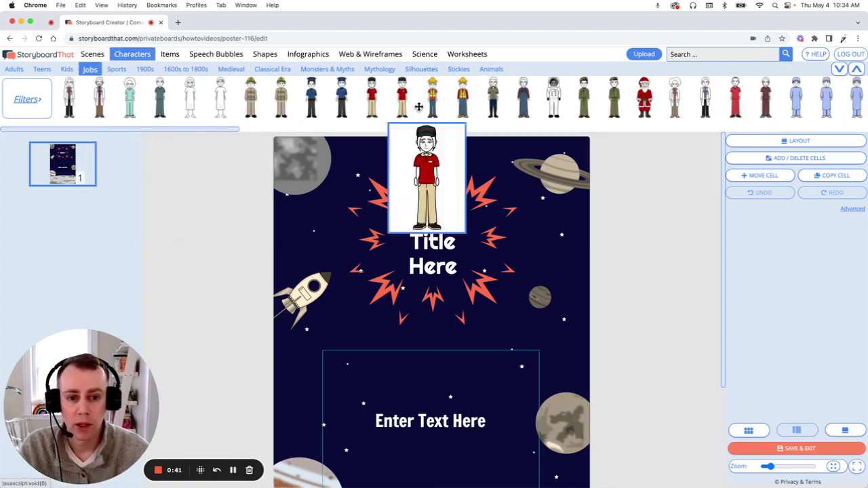
{"action": "mouse_move", "coordinate": [555, 100]}
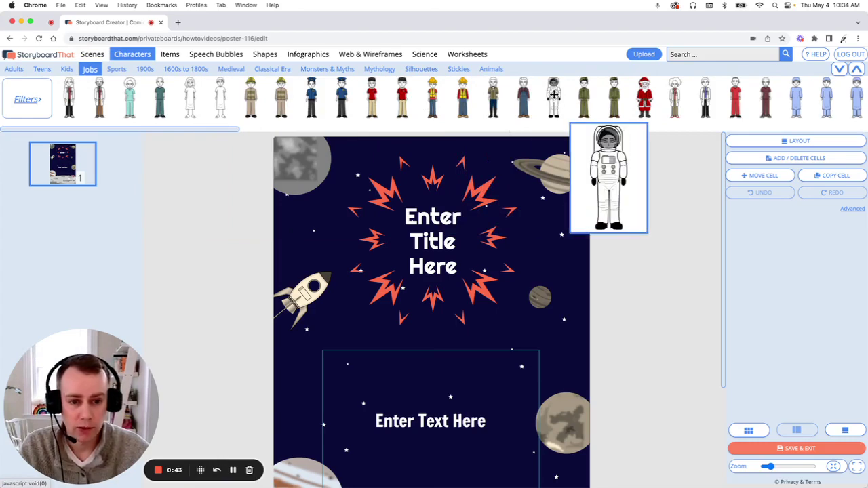
{"action": "left_click_drag", "start_coordinate": [555, 95], "coordinate": [550, 250]}
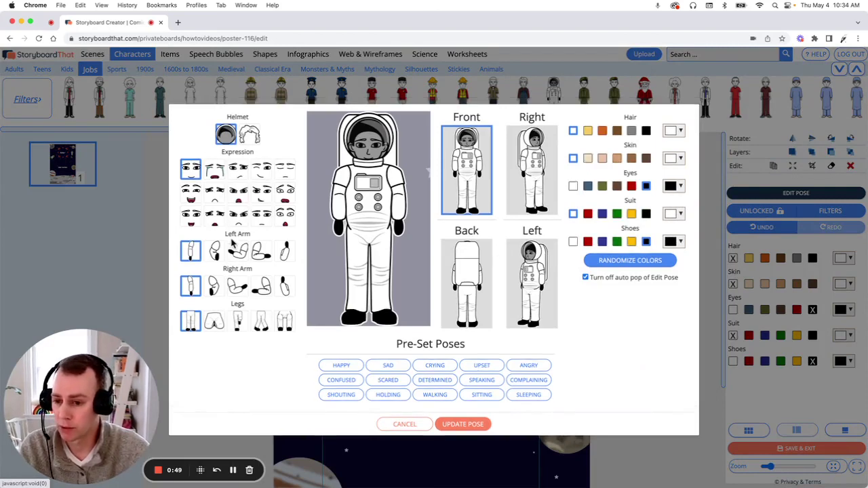
- Give the astronaut a new expression, hands on hips, black hair and dark brown skin
{"action": "left_click", "coordinate": [190, 216]}
{"action": "left_click", "coordinate": [214, 250]}
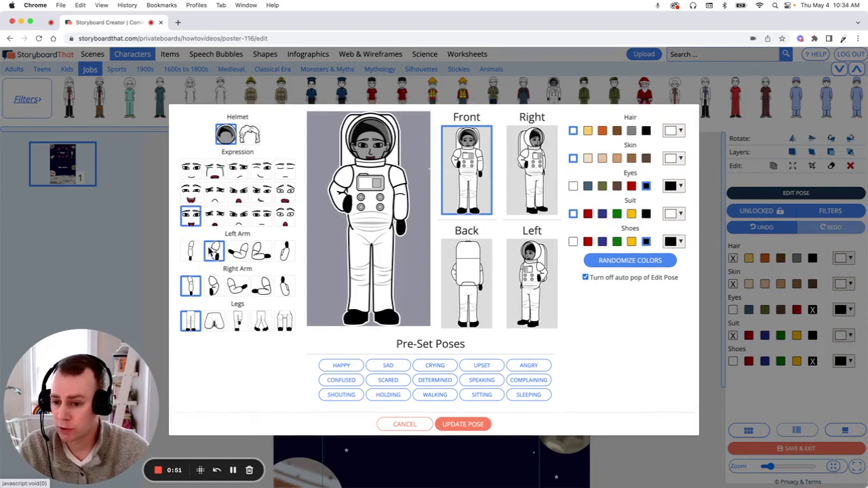
{"action": "left_click", "coordinate": [214, 286]}
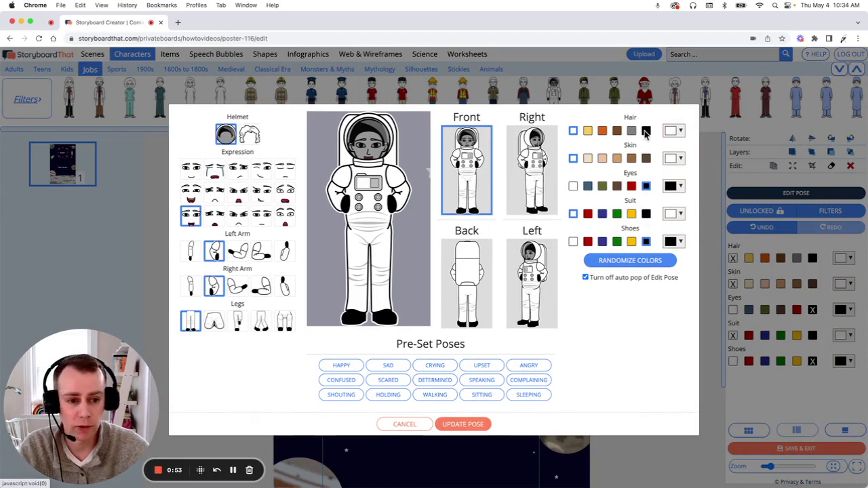
{"action": "left_click", "coordinate": [645, 131]}
{"action": "left_click", "coordinate": [632, 159]}
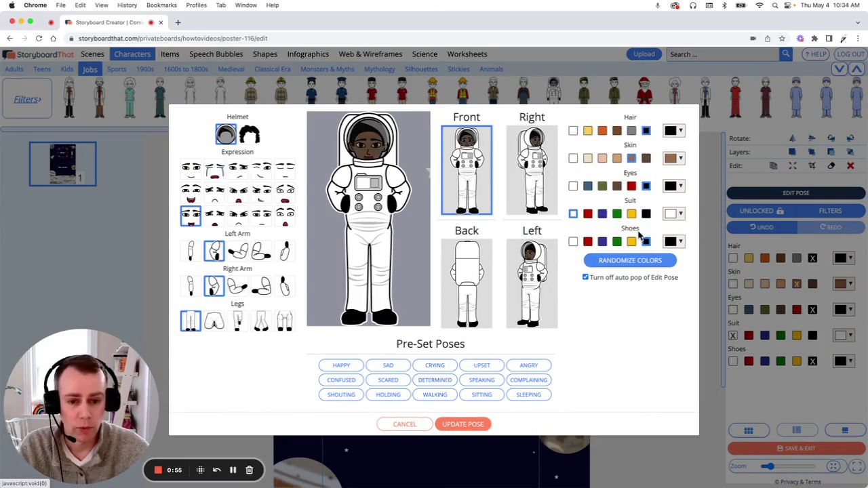
{"action": "left_click", "coordinate": [462, 425]}
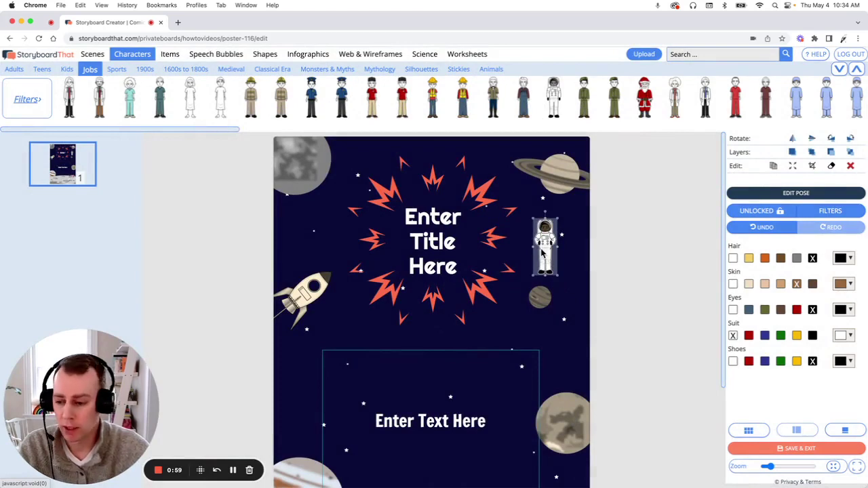
- Enlarge the astronaut and shift it right beside the title burst, then show the Items library
{"action": "mouse_move", "coordinate": [542, 253]}
{"action": "left_mouse_down"}
{"action": "mouse_move", "coordinate": [526, 262]}
{"action": "mouse_move", "coordinate": [535, 265]}
{"action": "left_mouse_up"}
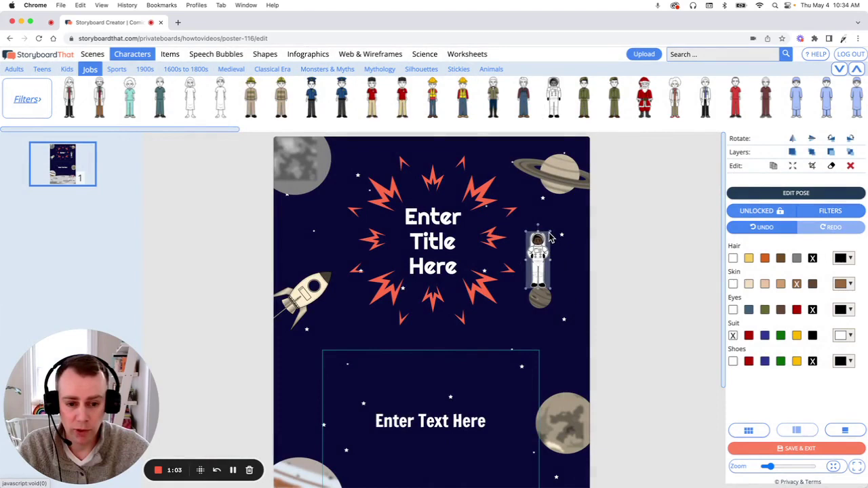
{"action": "left_click_drag", "start_coordinate": [550, 233], "coordinate": [558, 214]}
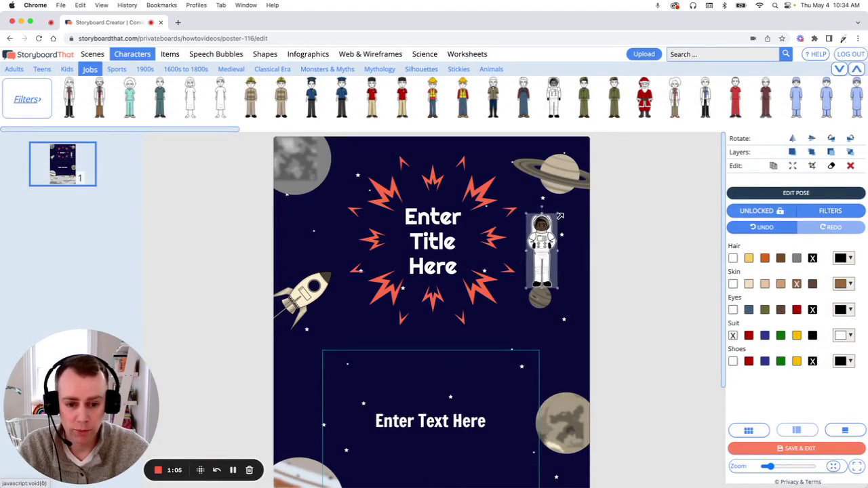
{"action": "left_click_drag", "start_coordinate": [540, 248], "coordinate": [554, 248]}
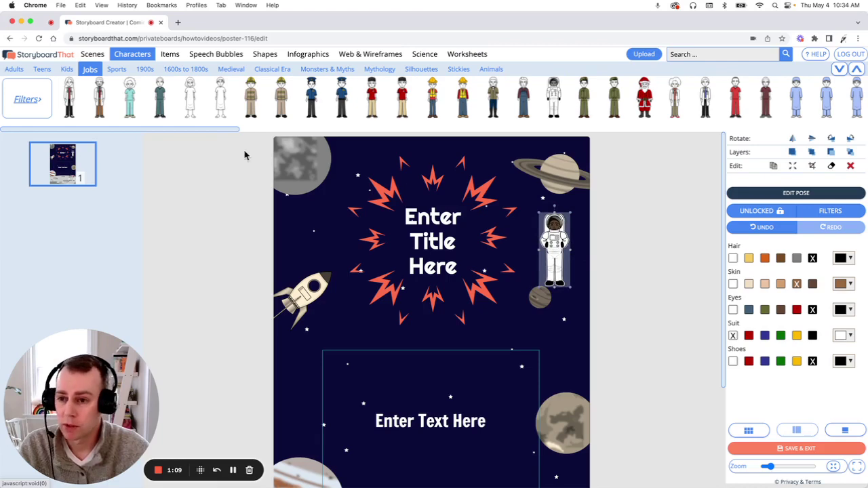
{"action": "left_click", "coordinate": [169, 55]}
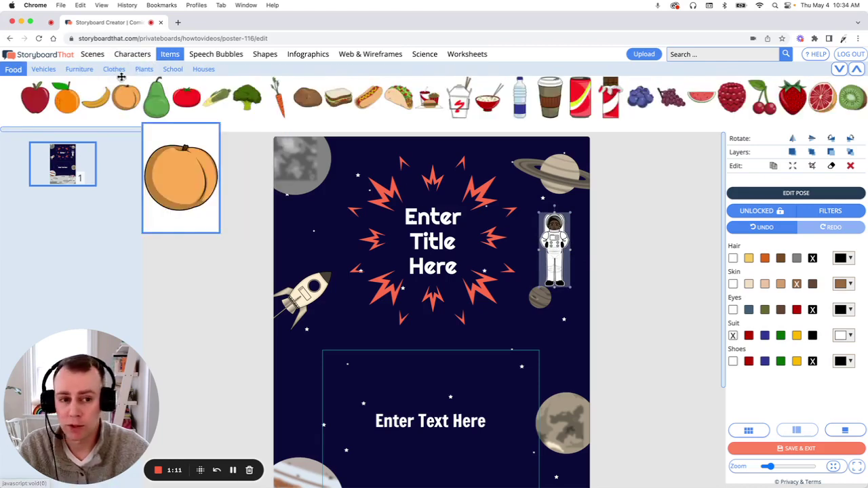
- Search items for 'Alien' and place the orange alien on the lunar surface at lower left
{"action": "left_click", "coordinate": [708, 56]}
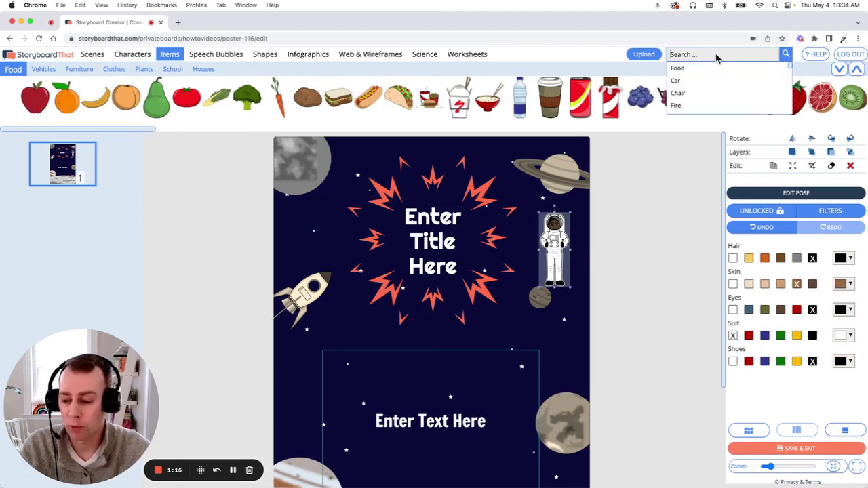
{"action": "type", "text": "Alien"}
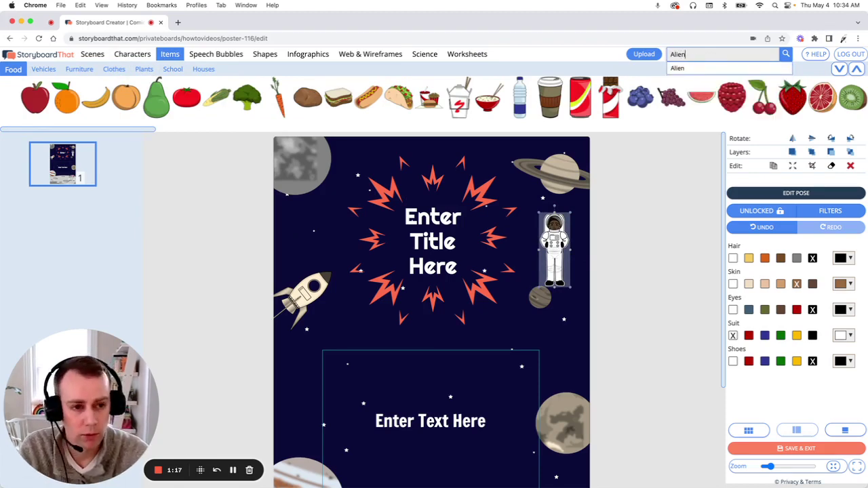
{"action": "key", "text": "Return"}
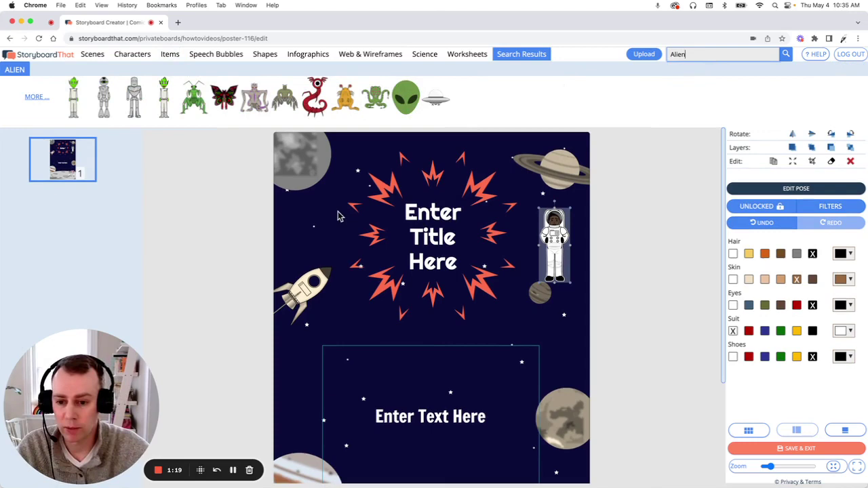
{"action": "scroll", "coordinate": [338, 211], "scroll_direction": "down", "scroll_amount": 2}
{"action": "scroll", "coordinate": [338, 210], "scroll_direction": "down", "scroll_amount": 2}
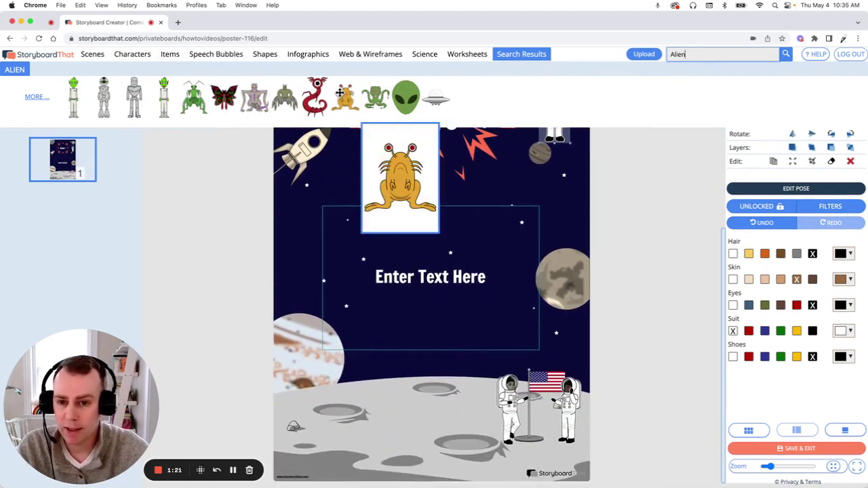
{"action": "left_click_drag", "start_coordinate": [341, 94], "coordinate": [350, 381]}
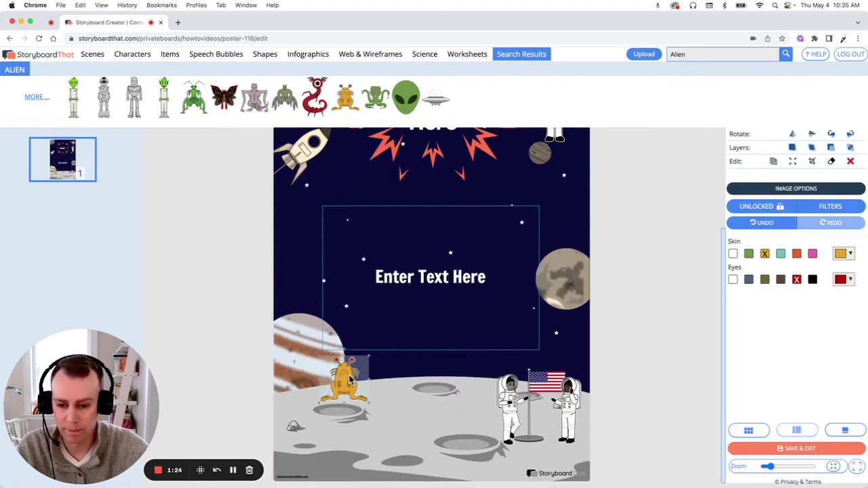
- Recolour the poster background green, then orange, then delete it, leaving plain white
{"action": "left_click", "coordinate": [574, 232]}
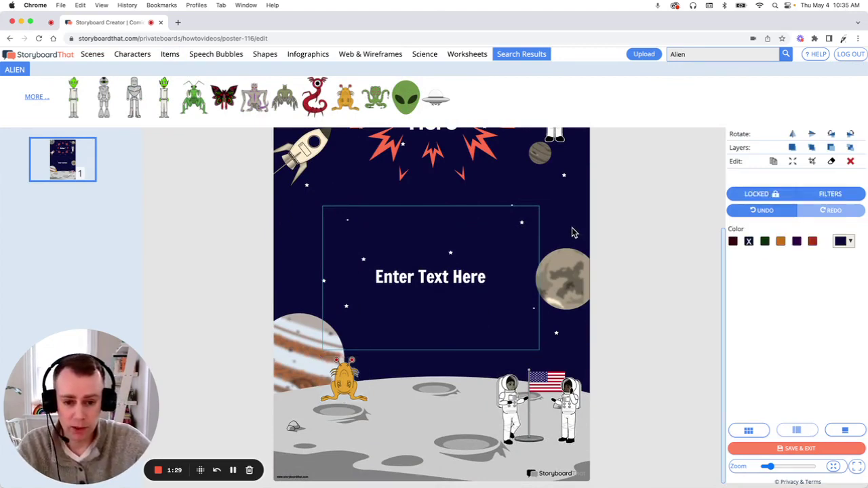
{"action": "left_click", "coordinate": [764, 242]}
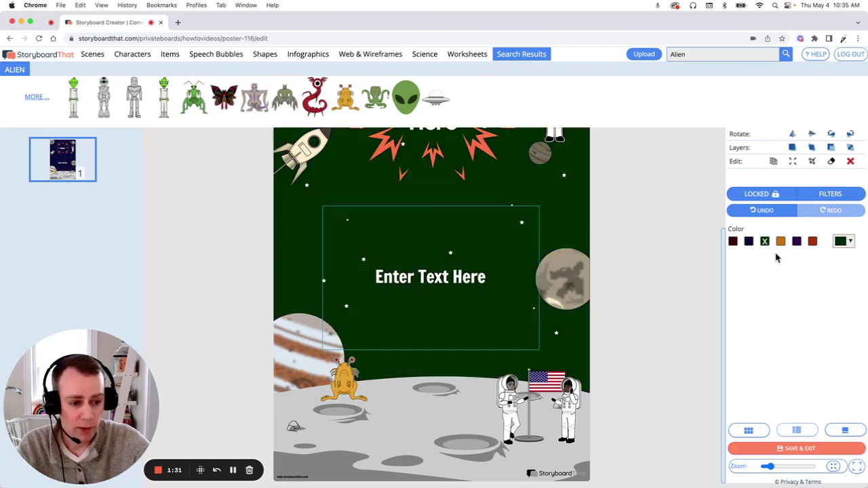
{"action": "left_click", "coordinate": [781, 242]}
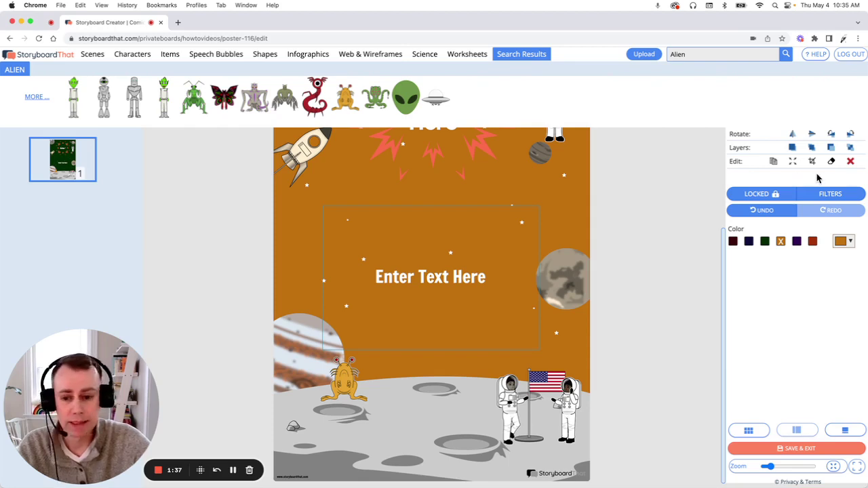
{"action": "left_click", "coordinate": [850, 161]}
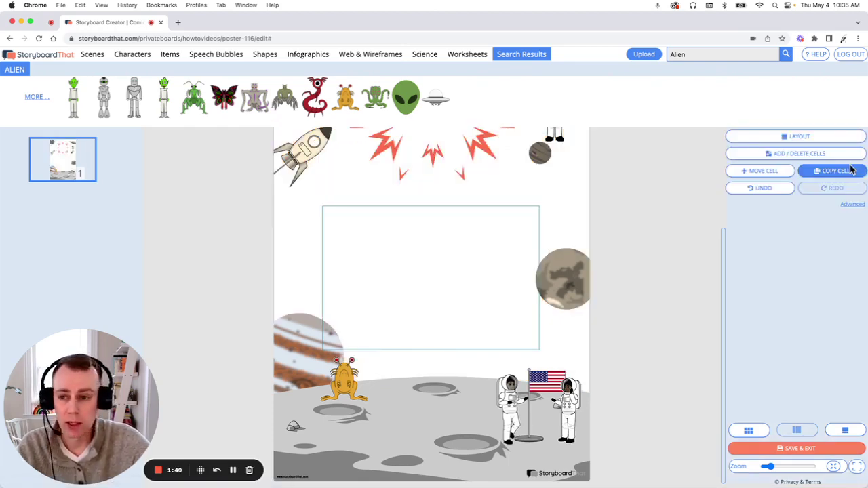
- Add the Earth scene from Mythical & Futuristic and stretch it with Crop-to-Fill
{"action": "left_click", "coordinate": [98, 57]}
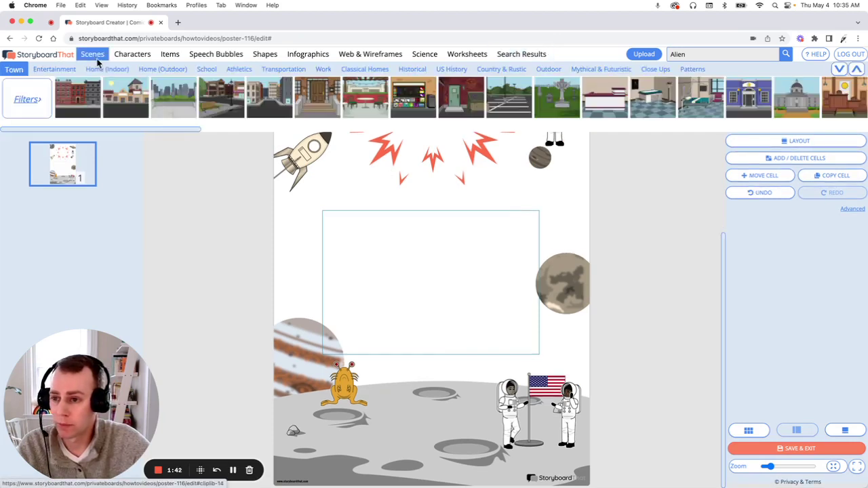
{"action": "left_click", "coordinate": [614, 71]}
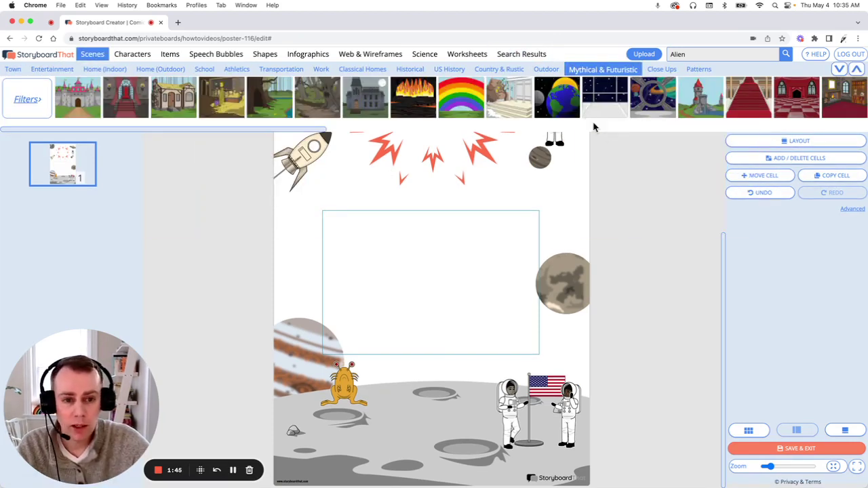
{"action": "left_click_drag", "start_coordinate": [554, 103], "coordinate": [373, 222]}
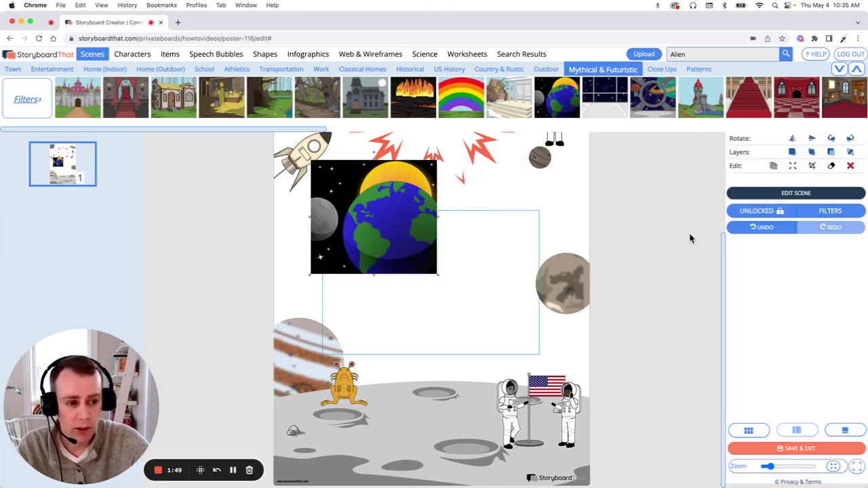
{"action": "left_click", "coordinate": [793, 166]}
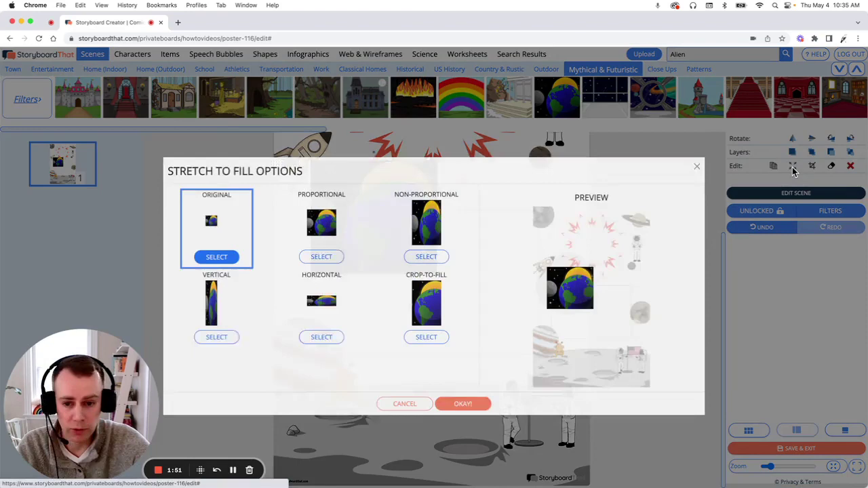
{"action": "left_click", "coordinate": [428, 323]}
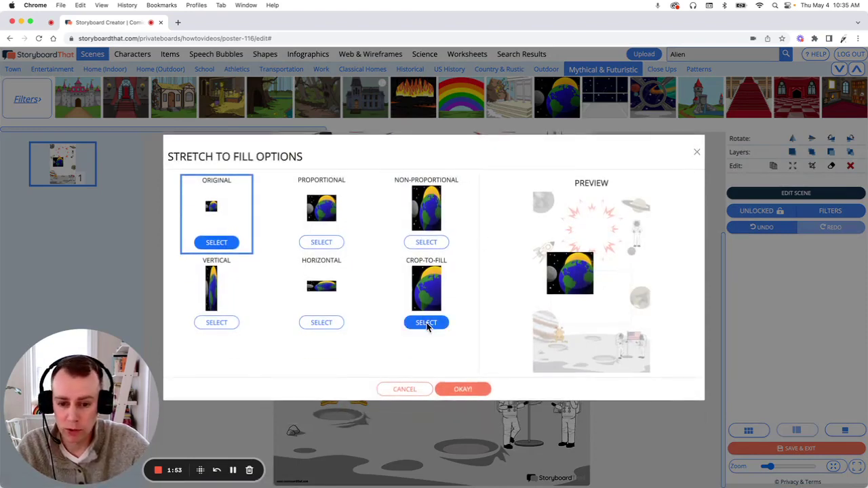
{"action": "left_click", "coordinate": [463, 389]}
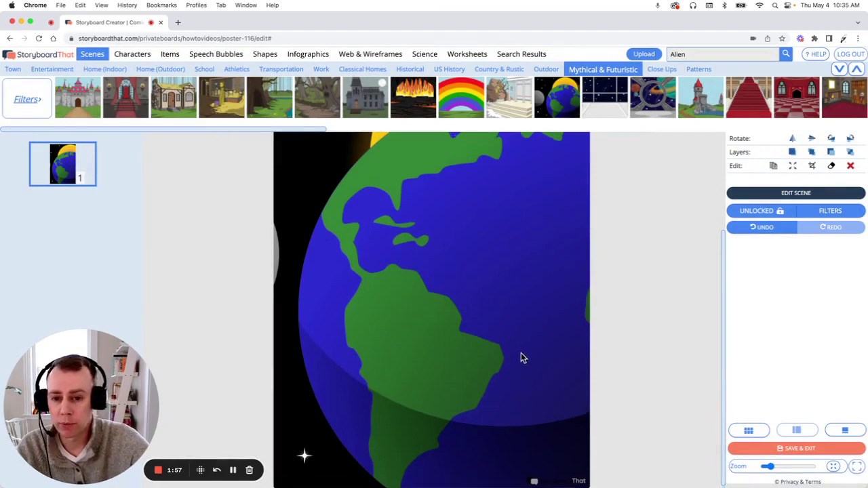
- Send the Earth scene to the back and edit it to show no moon and no sun
{"action": "left_click", "coordinate": [851, 153]}
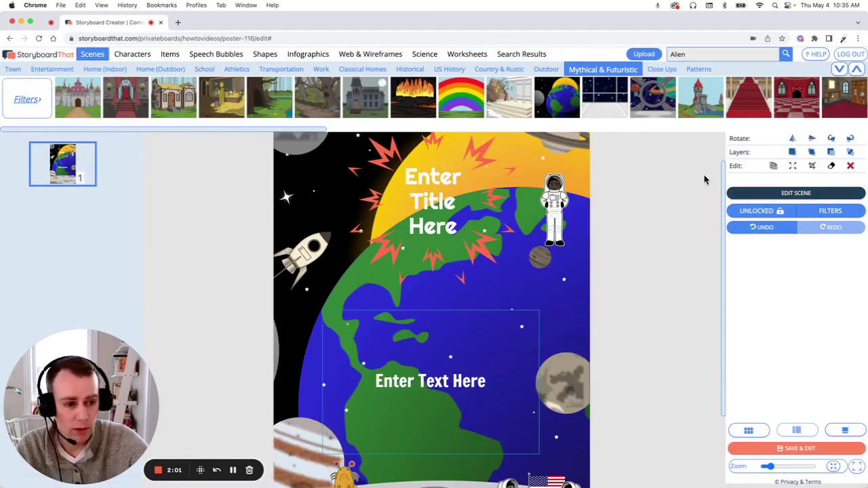
{"action": "left_click", "coordinate": [766, 194]}
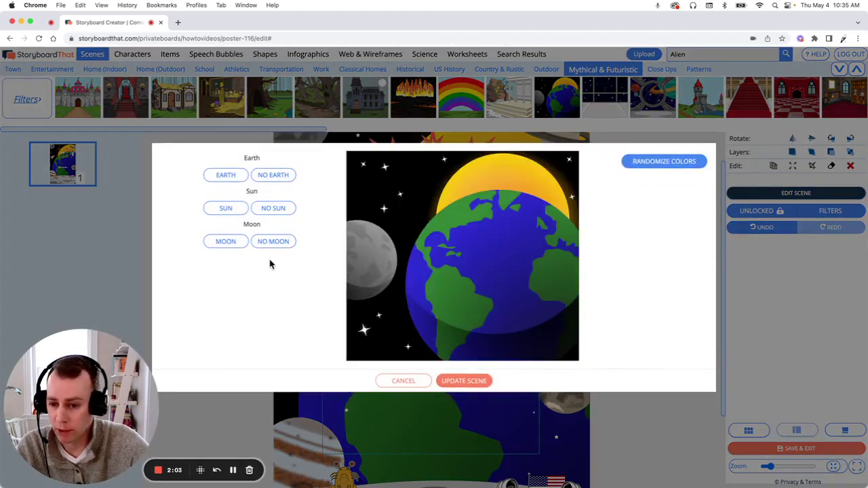
{"action": "left_click", "coordinate": [269, 243]}
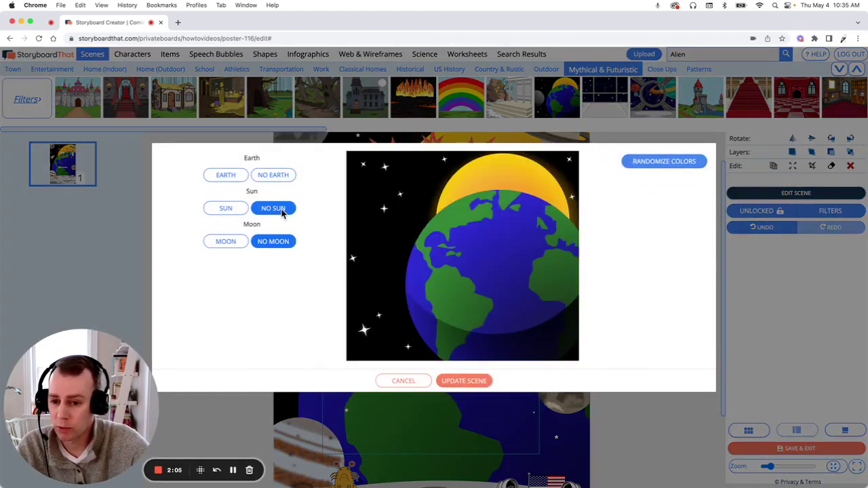
{"action": "left_click", "coordinate": [283, 211]}
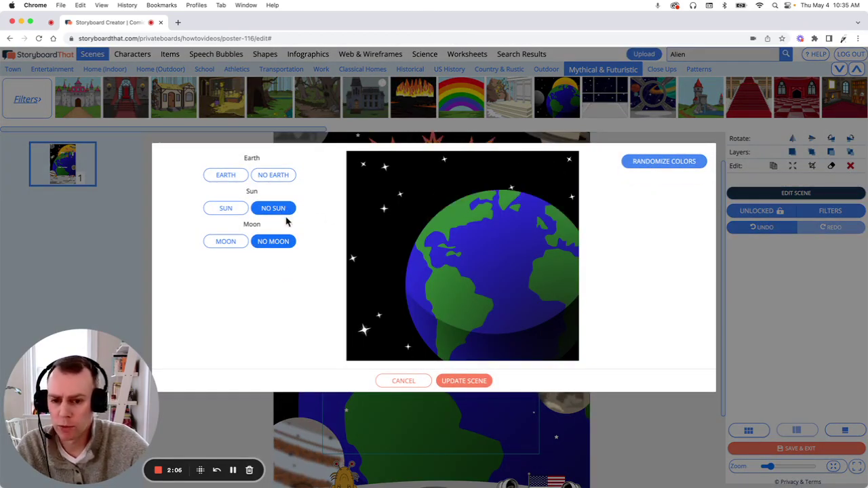
{"action": "left_click", "coordinate": [473, 384]}
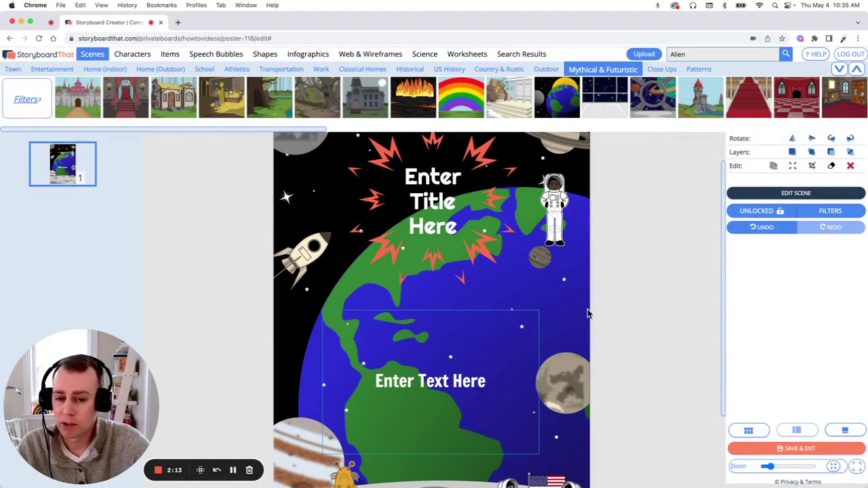
- Replace the 'Enter Title Here' placeholder with 'Poster for space'
{"action": "left_click", "coordinate": [434, 228]}
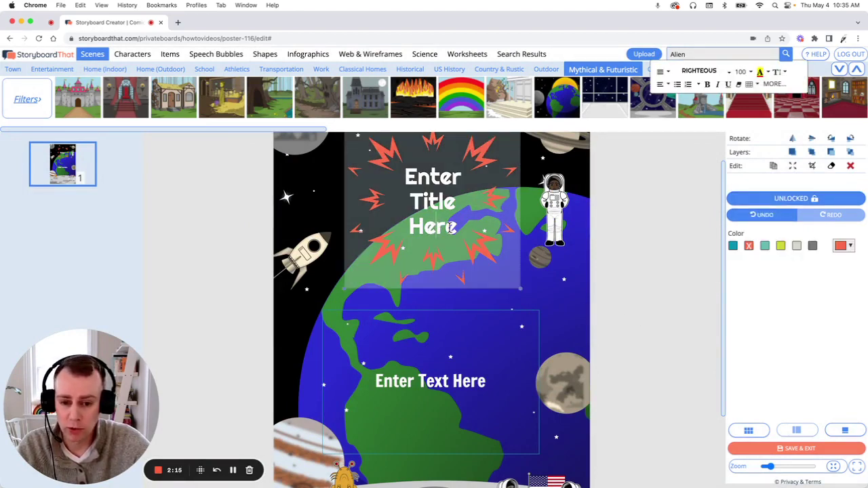
{"action": "left_click_drag", "start_coordinate": [462, 228], "coordinate": [370, 168]}
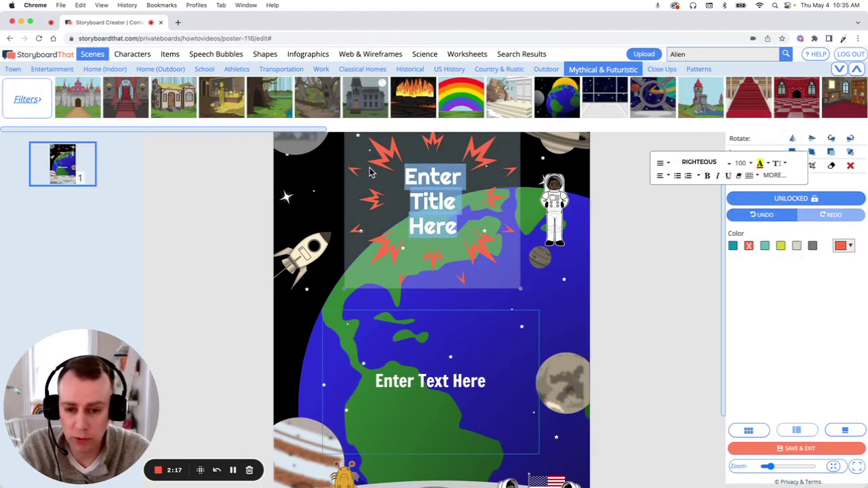
{"action": "type", "text": "Poster"}
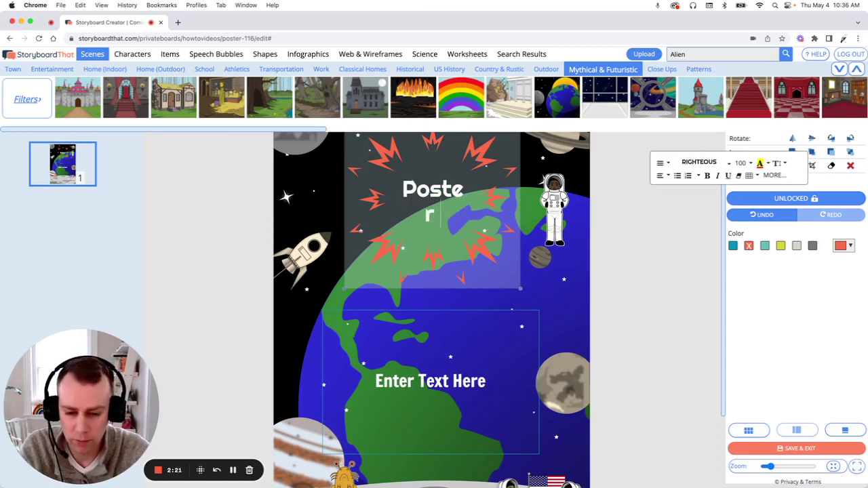
{"action": "type", "text": " for space"}
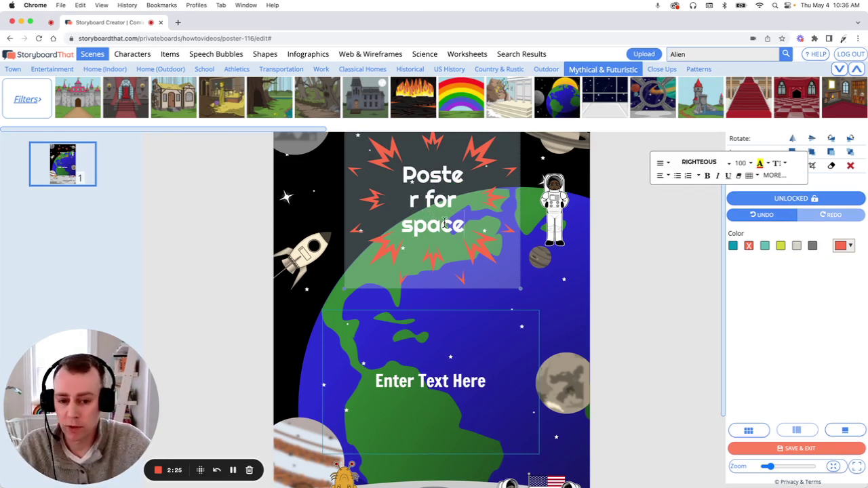
- Format the title in the BioRhyme font at size 54
{"action": "left_click_drag", "start_coordinate": [464, 230], "coordinate": [400, 177]}
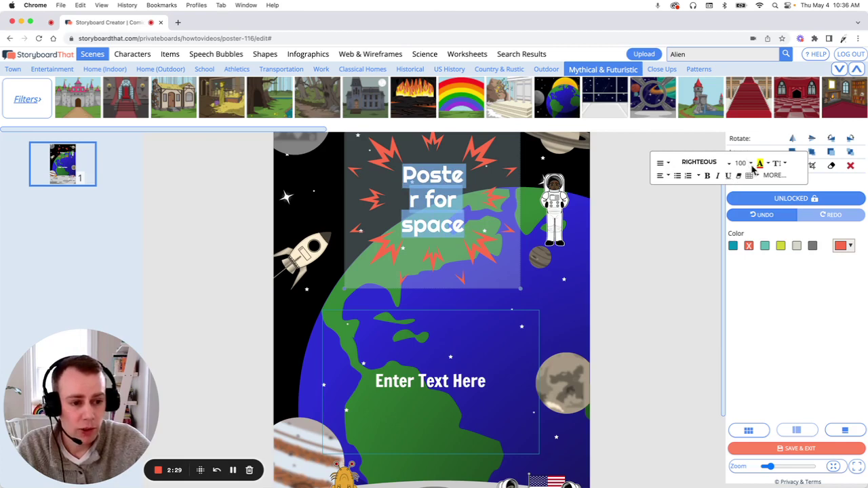
{"action": "left_click", "coordinate": [751, 164]}
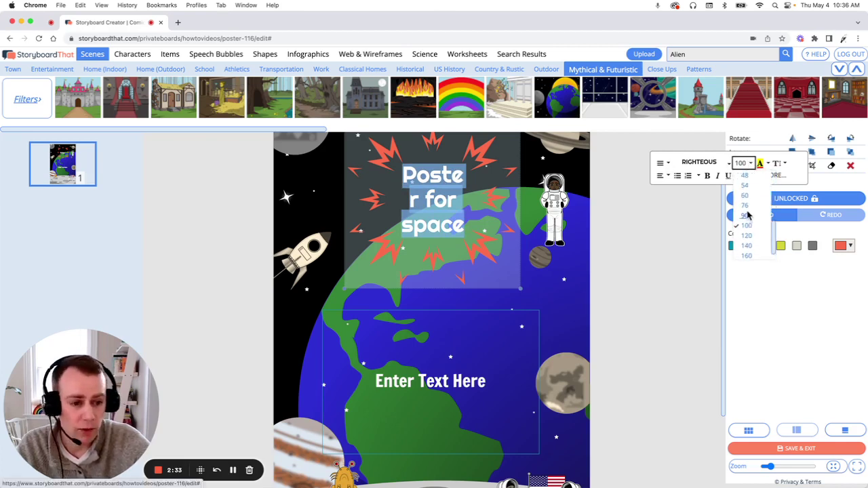
{"action": "left_click", "coordinate": [749, 195]}
{"action": "left_click", "coordinate": [710, 167]}
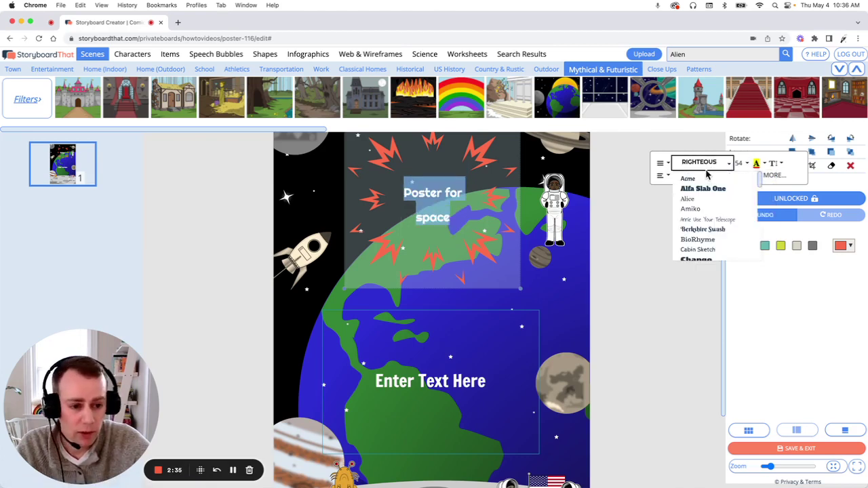
{"action": "left_click", "coordinate": [715, 243]}
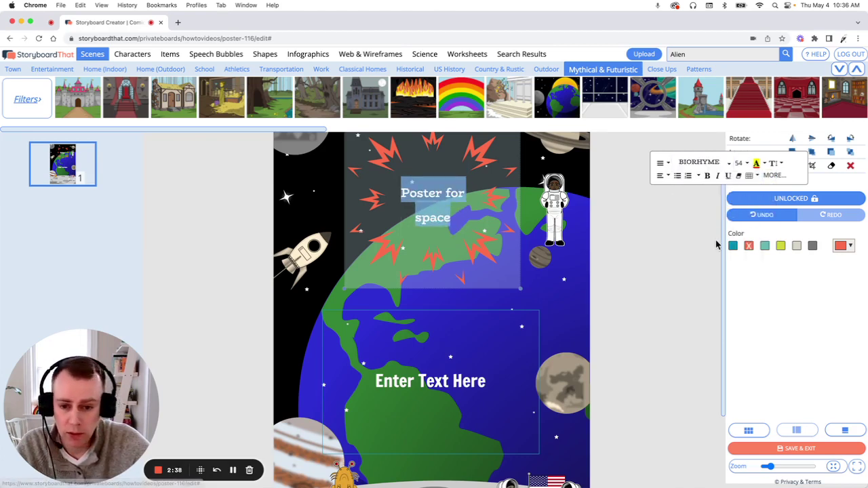
{"action": "left_click", "coordinate": [638, 232]}
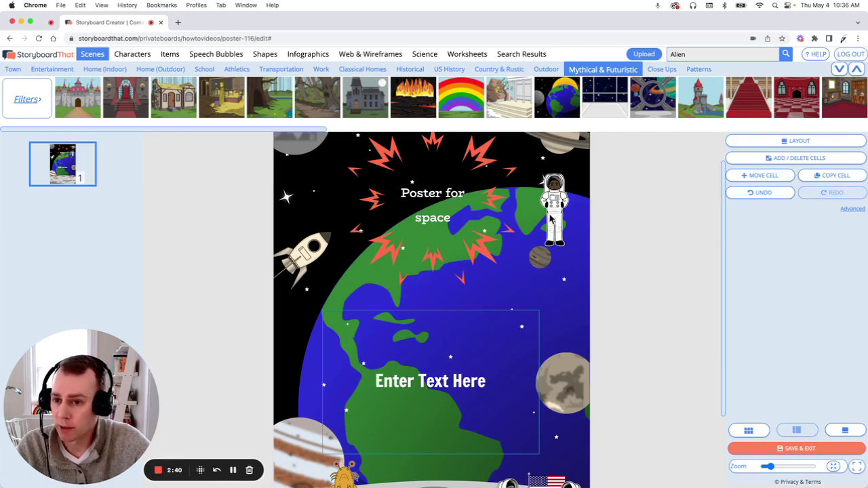
- Show the Speech Bubbles library of text and bubble shapes
{"action": "mouse_move", "coordinate": [217, 102]}
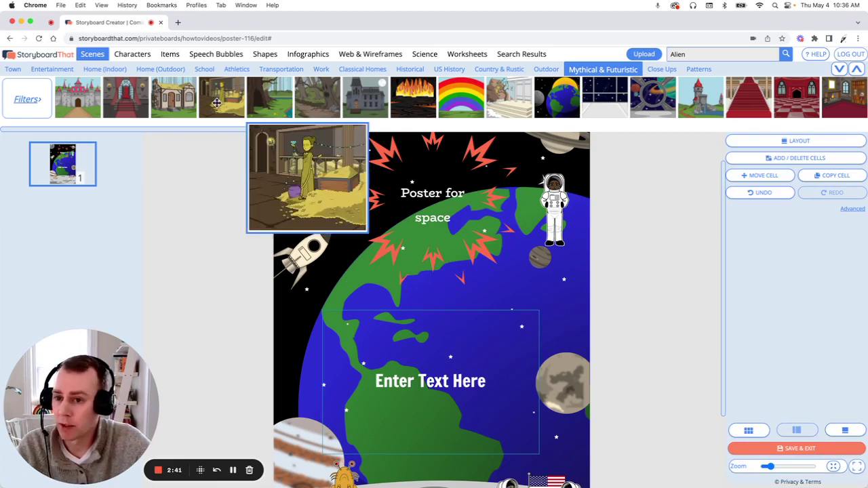
{"action": "left_click", "coordinate": [216, 54]}
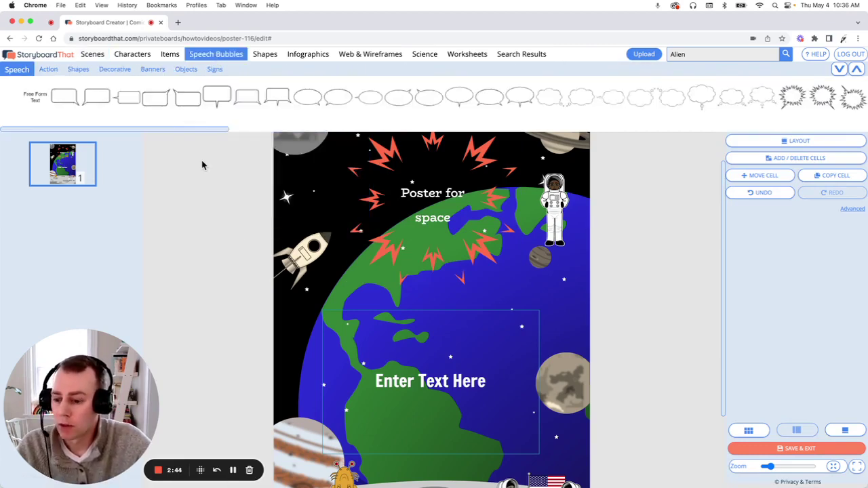